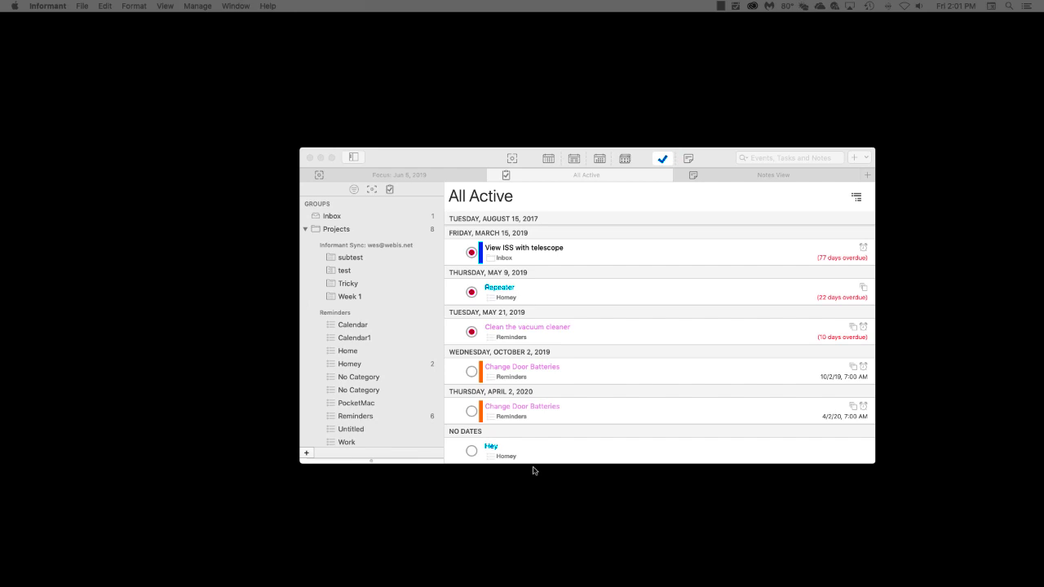
Create a new task titled 'Demonstration Task' and file it under the test project
left_click(866, 158)
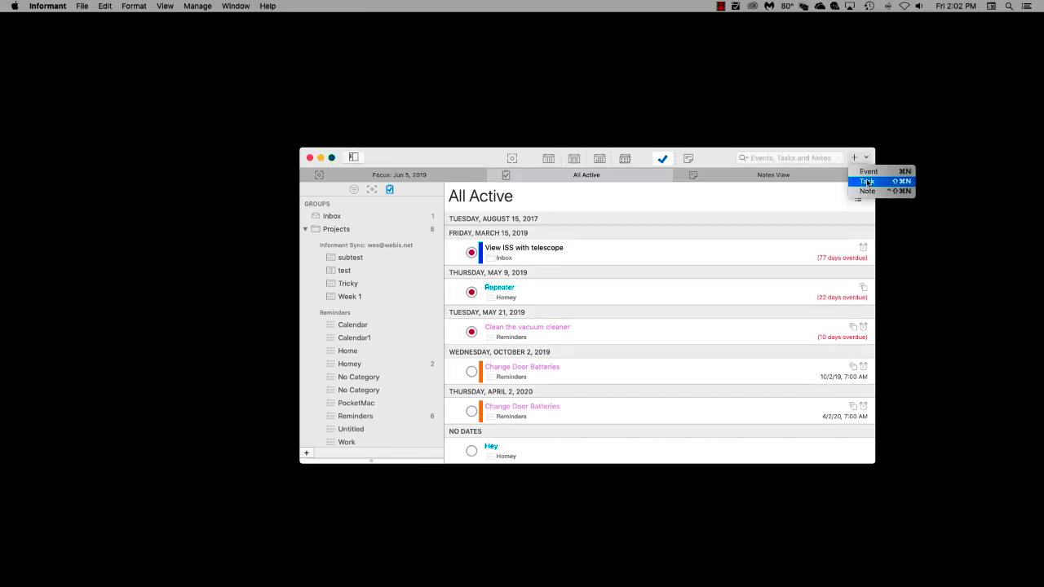
left_click(866, 181)
type("Demons")
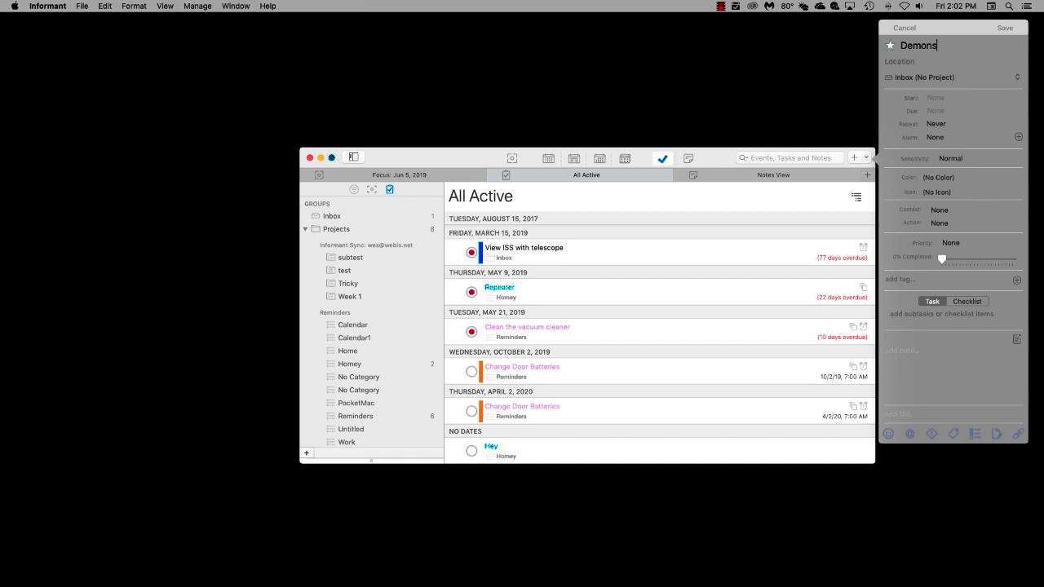
type("tration T")
type("ask")
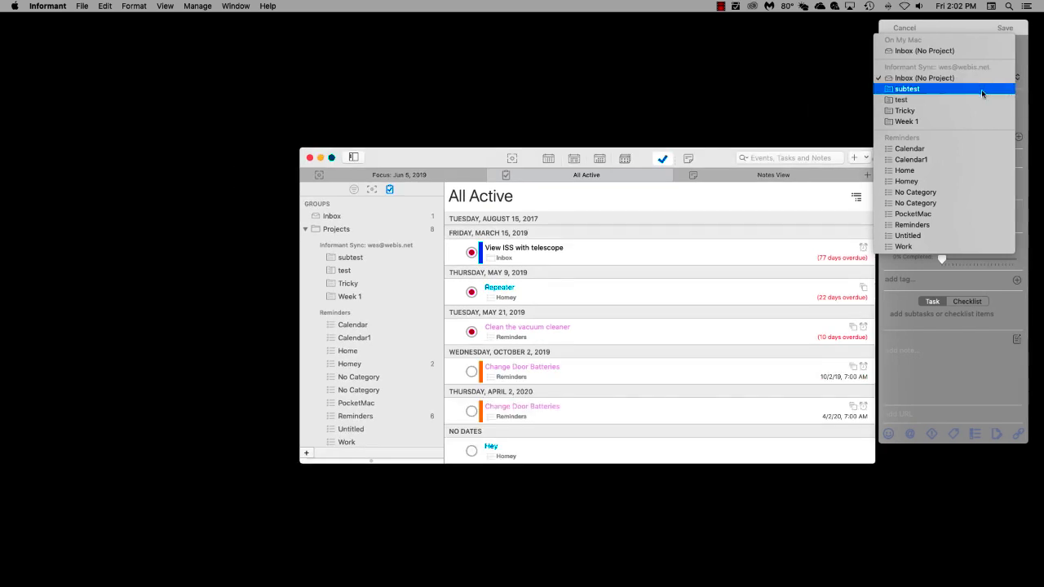
left_click(954, 99)
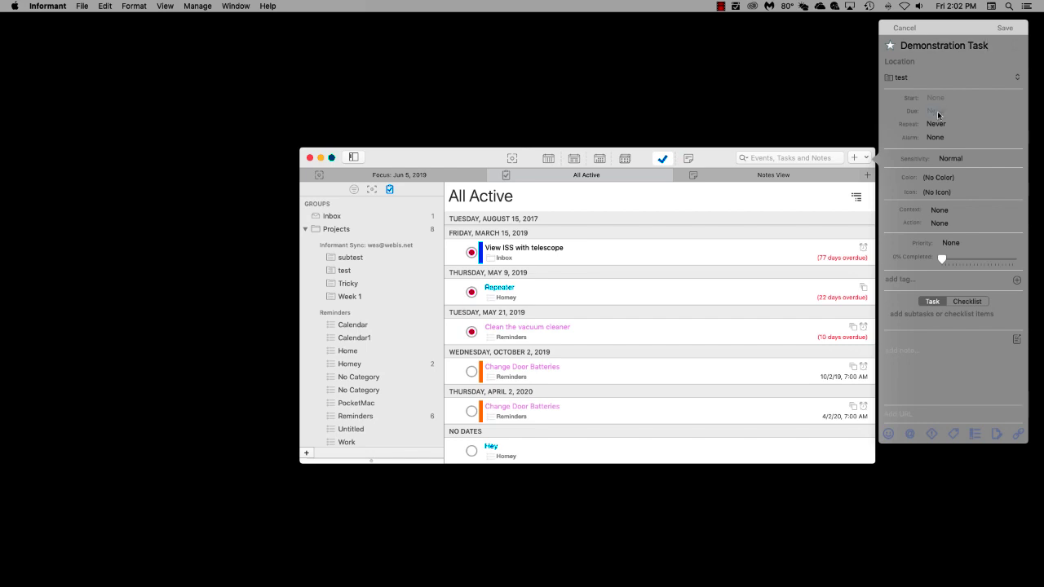
Set the task's due date to June 1, 2019
left_click(938, 113)
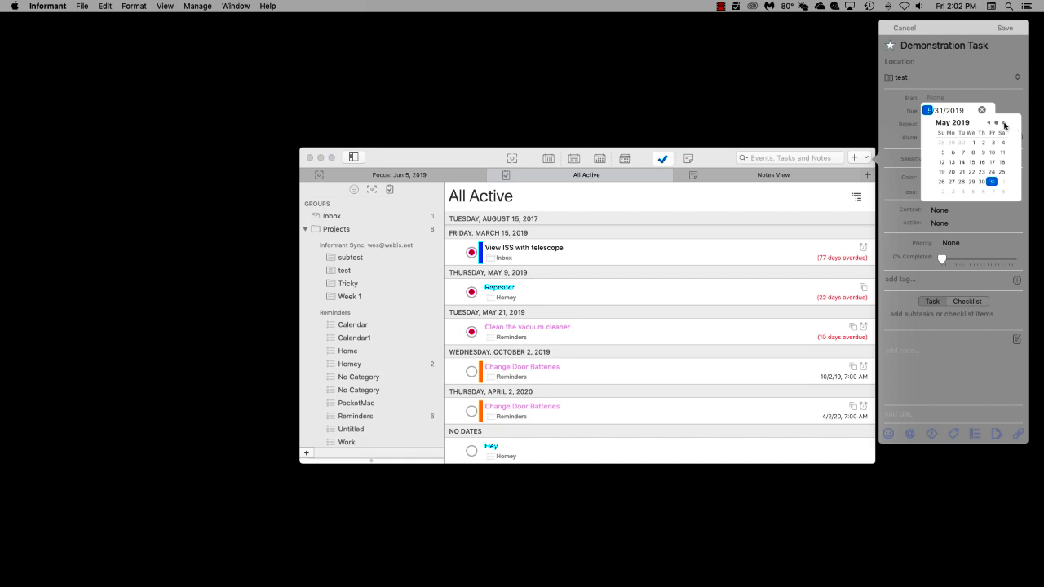
left_click(1005, 123)
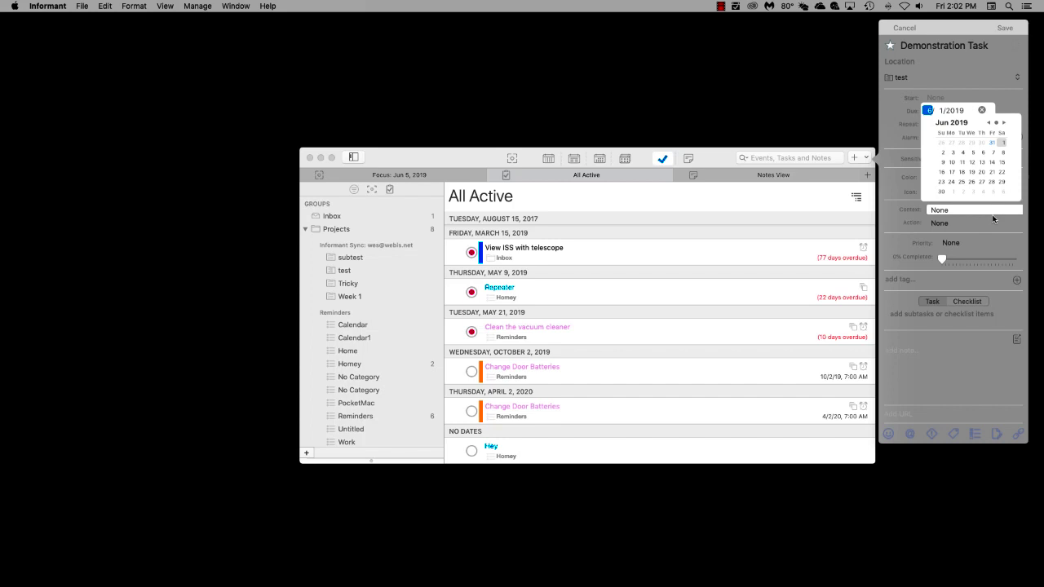
left_click(895, 193)
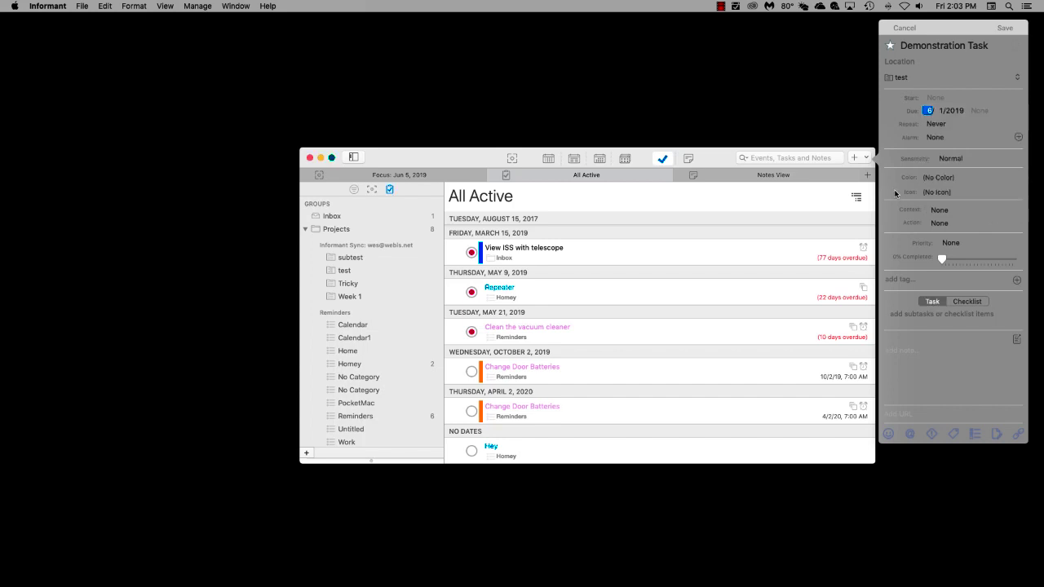
Add an 8:00 AM alarm on the due date
left_click(1017, 137)
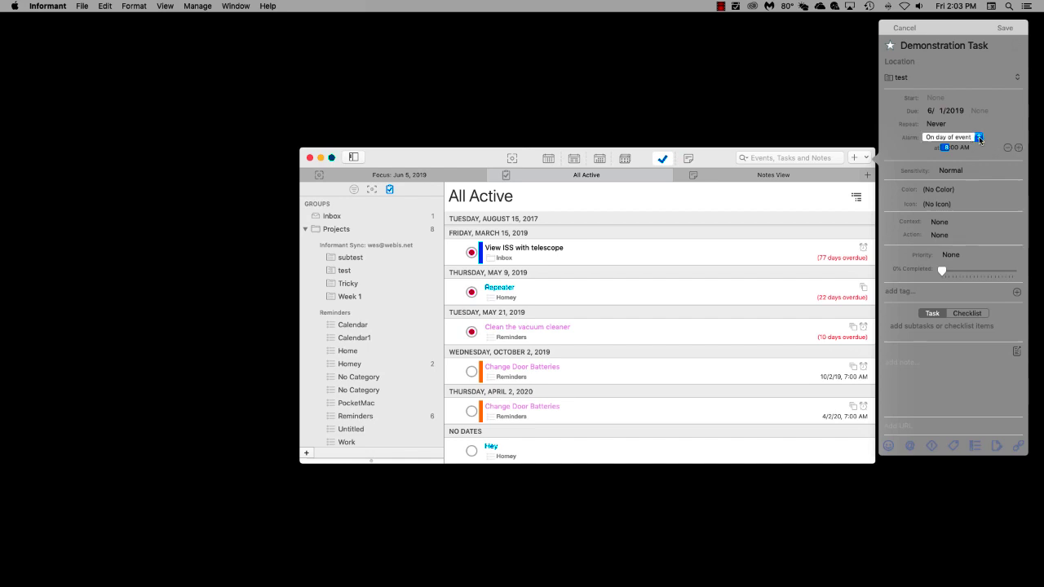
left_click(979, 139)
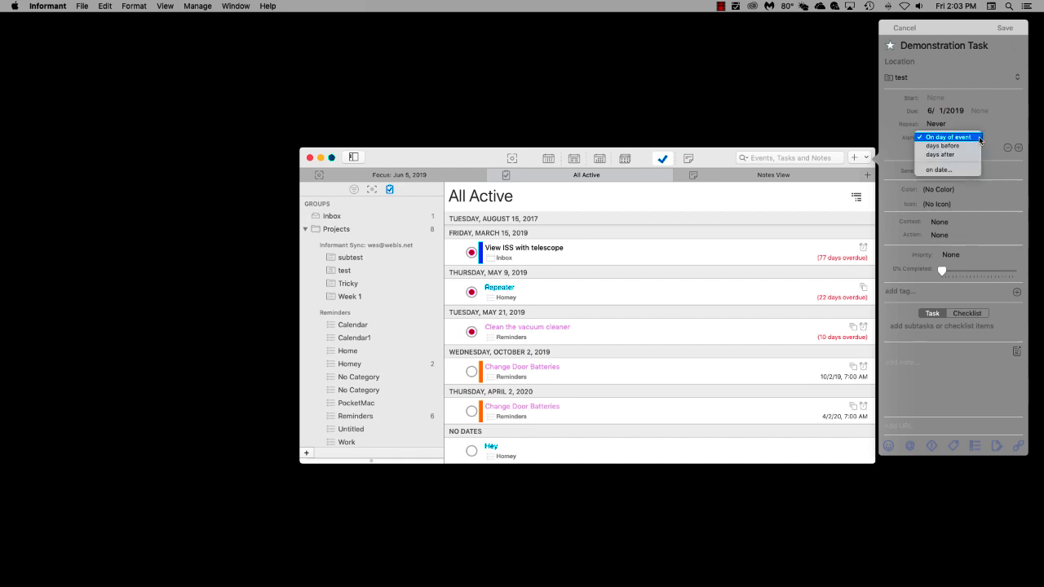
left_click(951, 171)
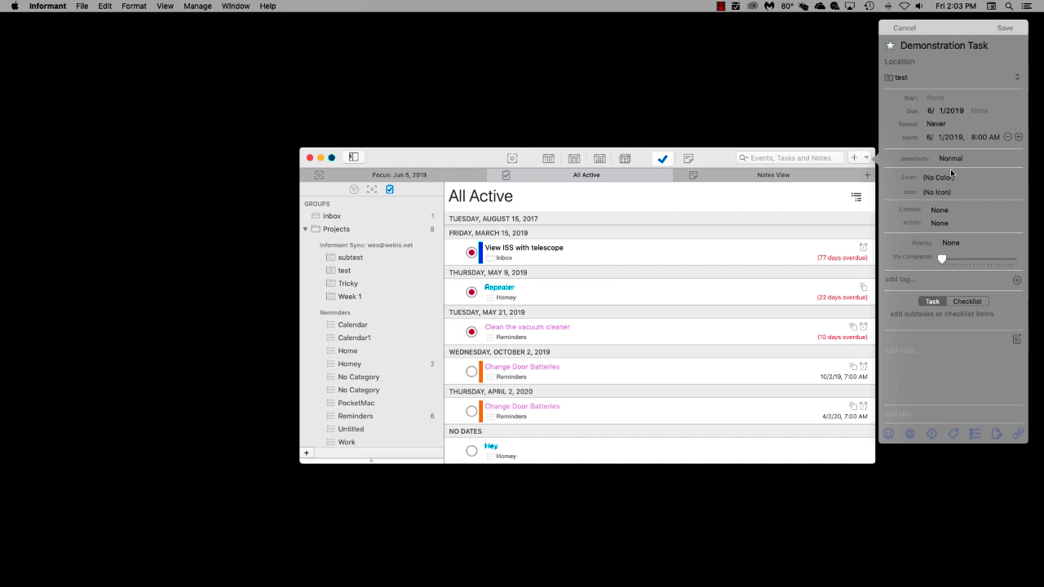
Save Demonstration Task so it is listed under Tomorrow
left_click(1004, 34)
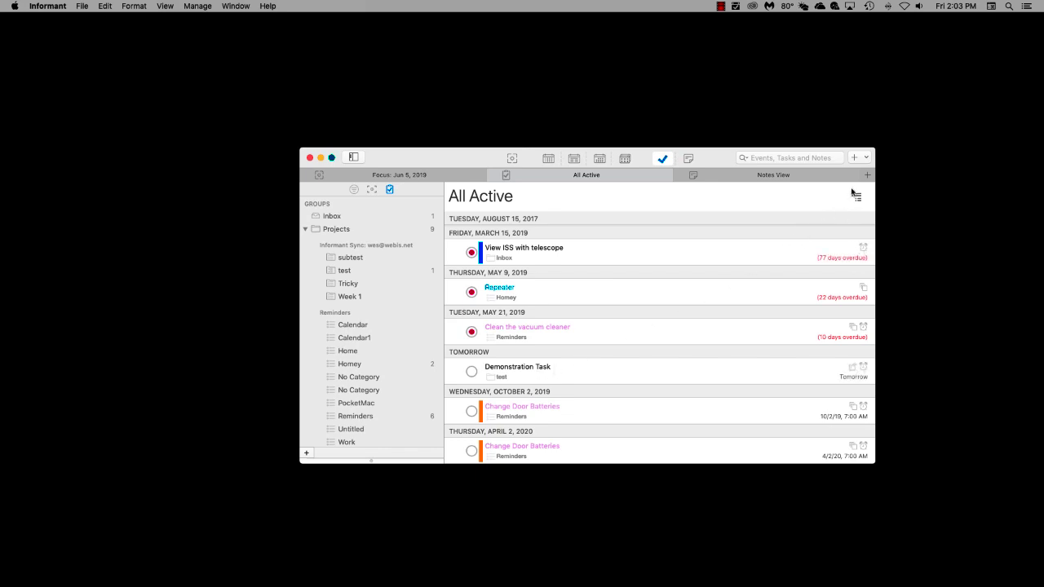
Save a new checklist 'Checklist Task' with items Meet Friends, Have Lunch, Buy an iPad
left_click(866, 159)
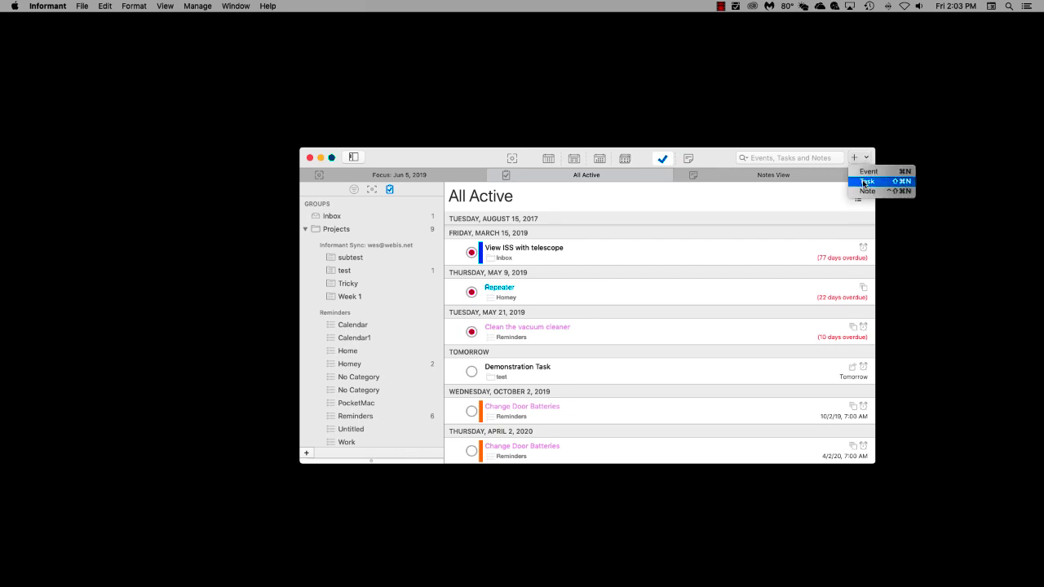
left_click(864, 182)
type("Checklist Task")
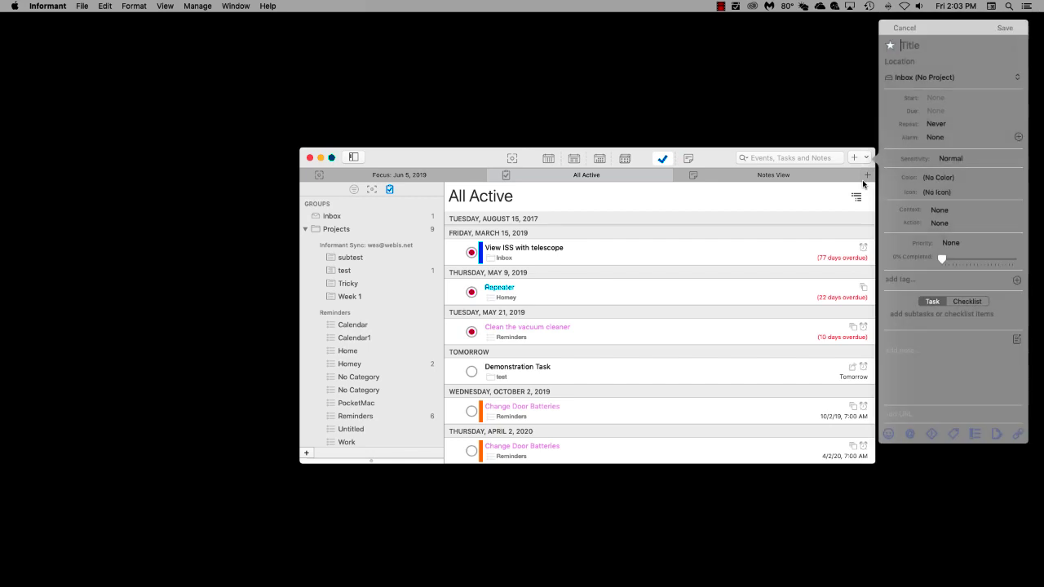
left_click(969, 302)
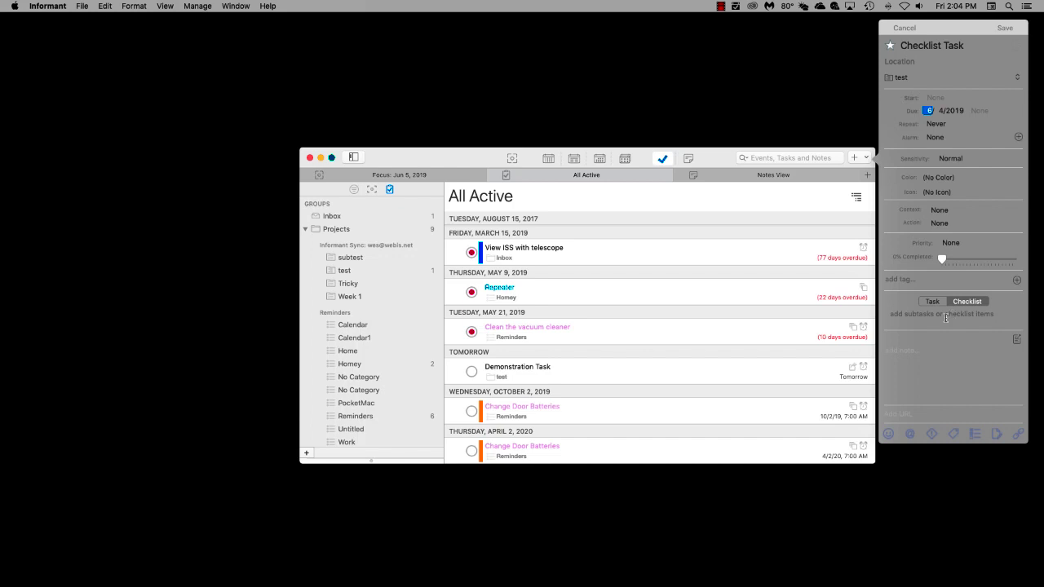
left_click(946, 318)
key("super+v")
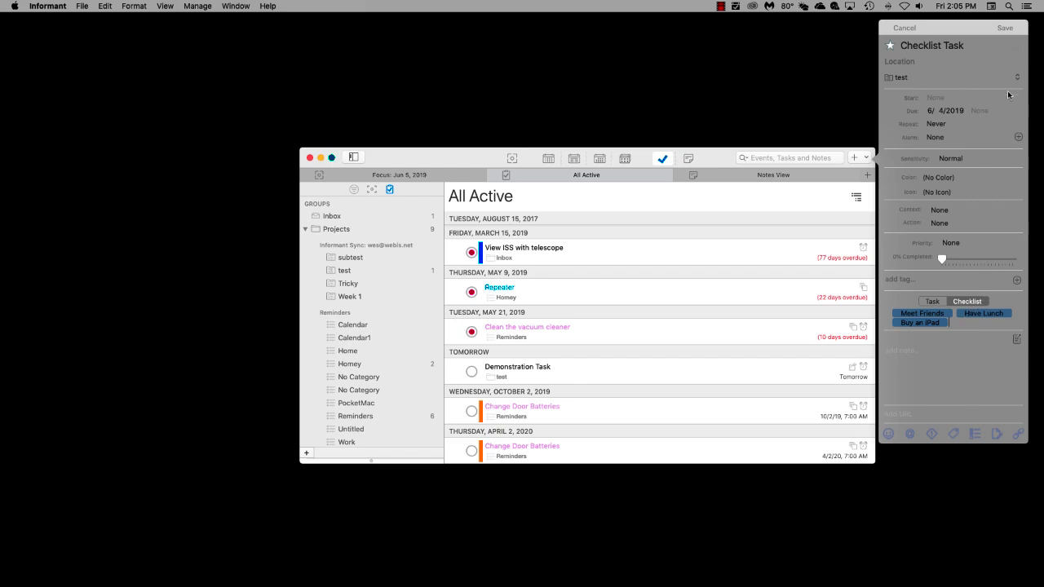
left_click(1014, 31)
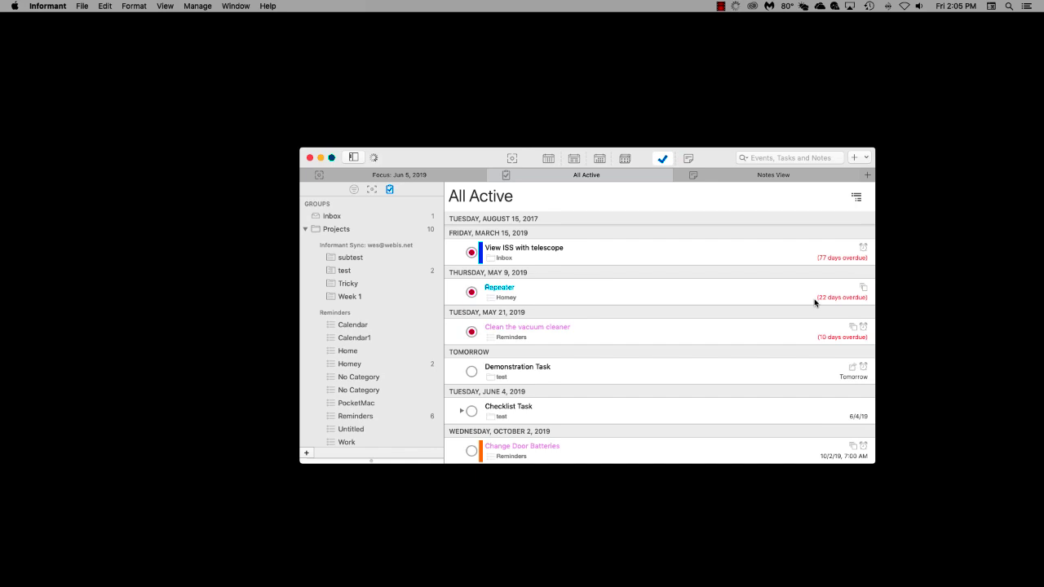
Expand Checklist Task and tick off its Have Lunch item
mouse_move(653, 411)
left_click(462, 416)
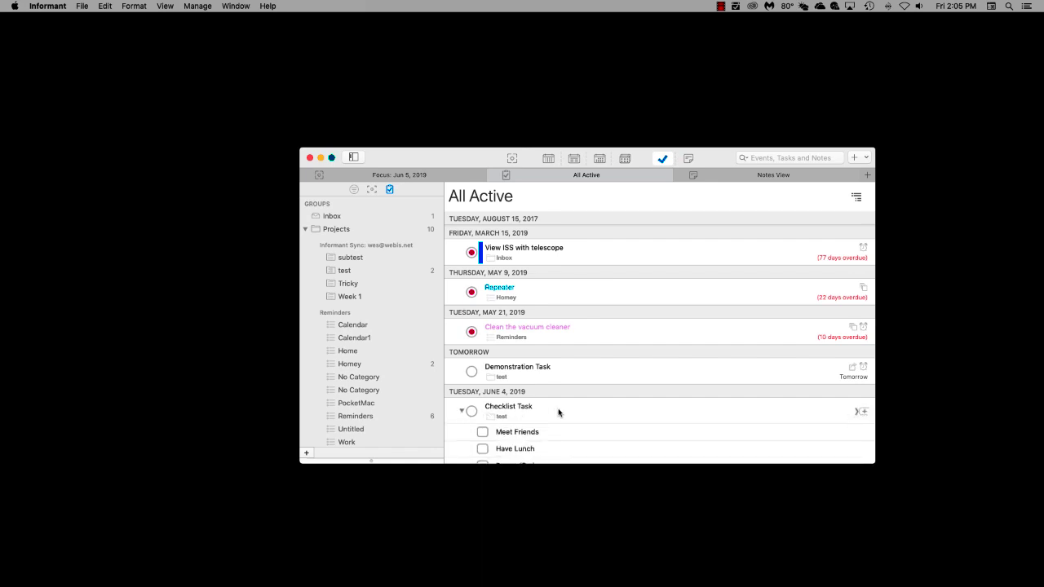
scroll(563, 413, "down", 2)
scroll(567, 413, "down", 3)
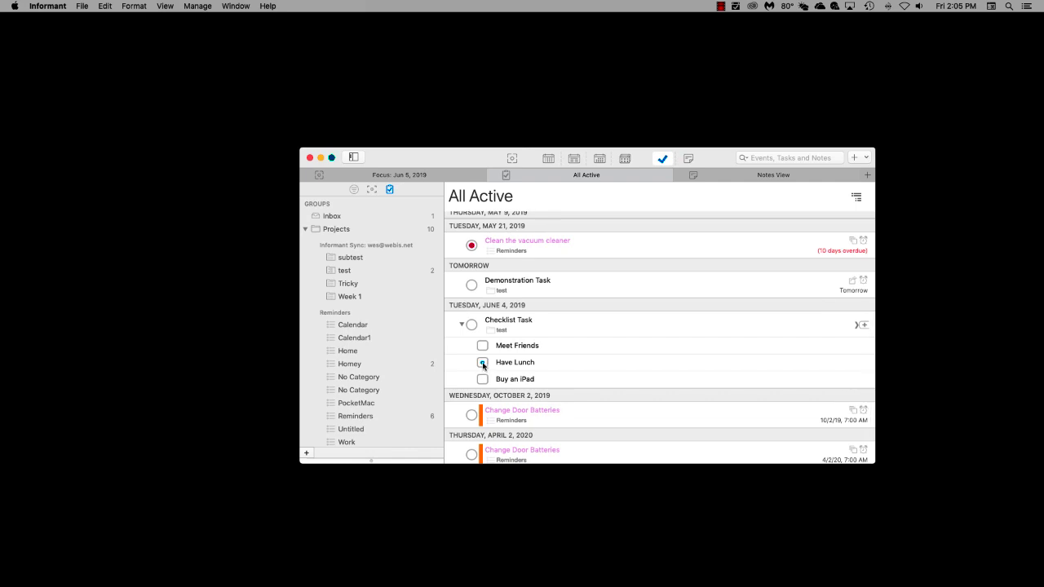
left_click(483, 364)
key("super+alt+2")
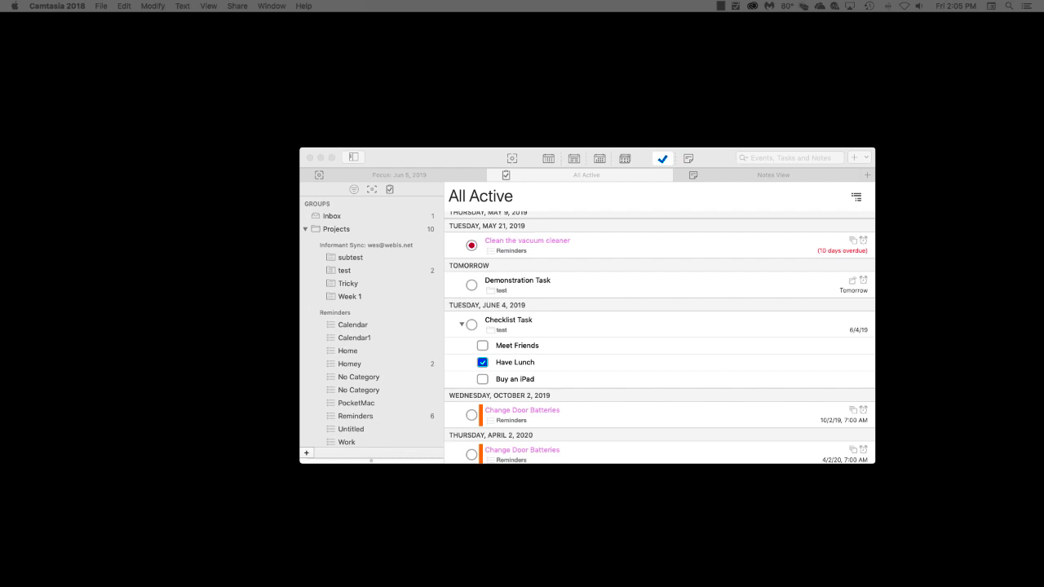